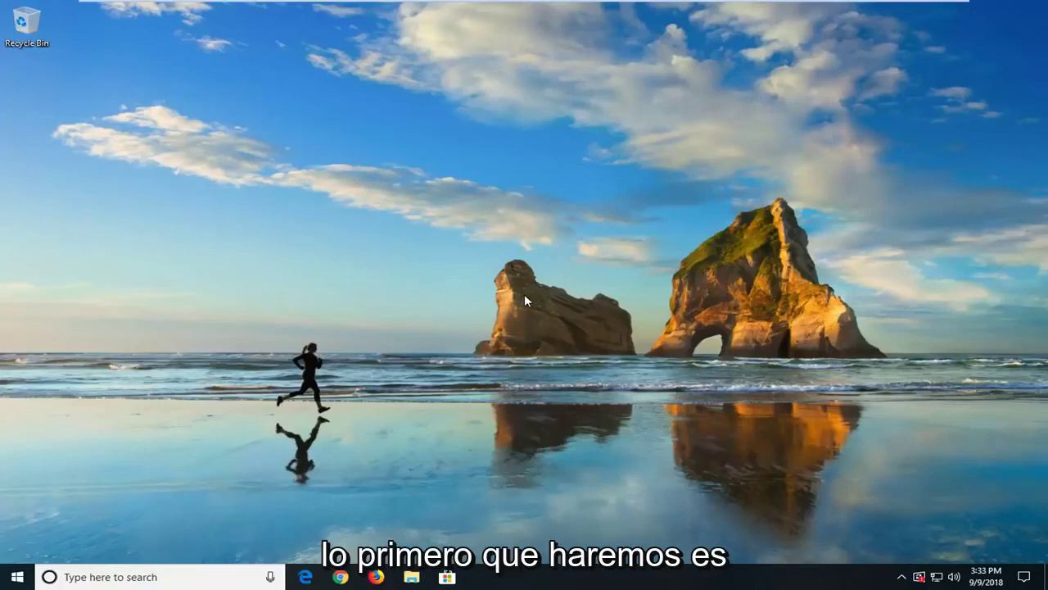
Search Windows for "services" and open the Services desktop app
click(15, 579)
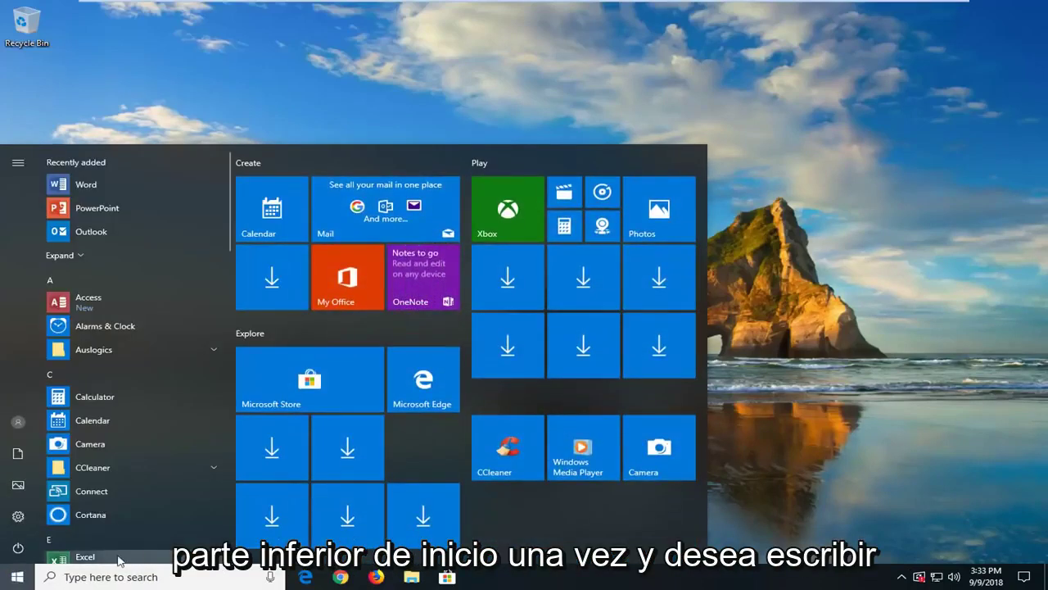
text(s)
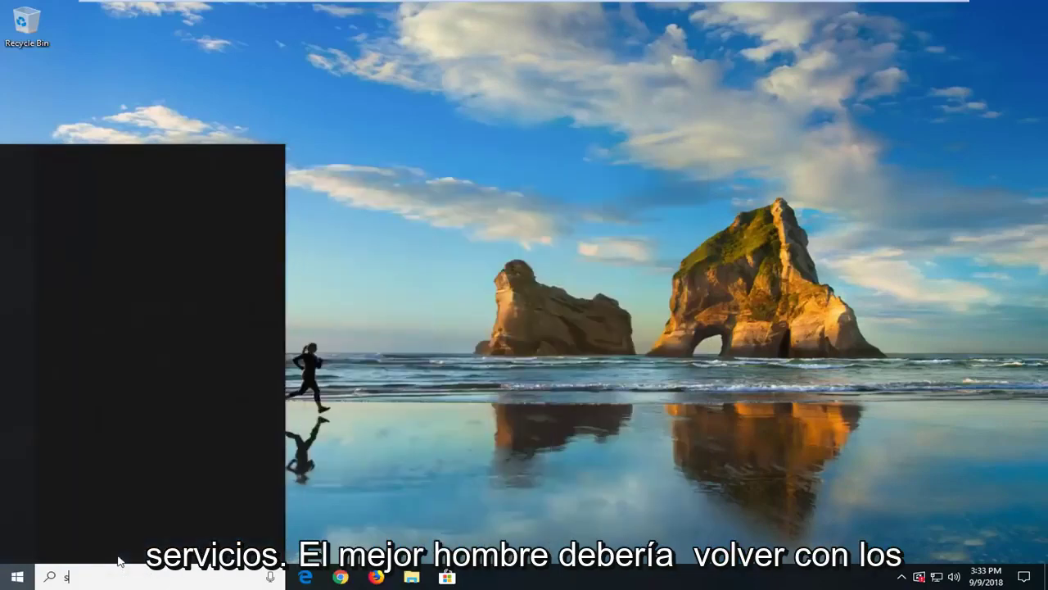
text(ervices)
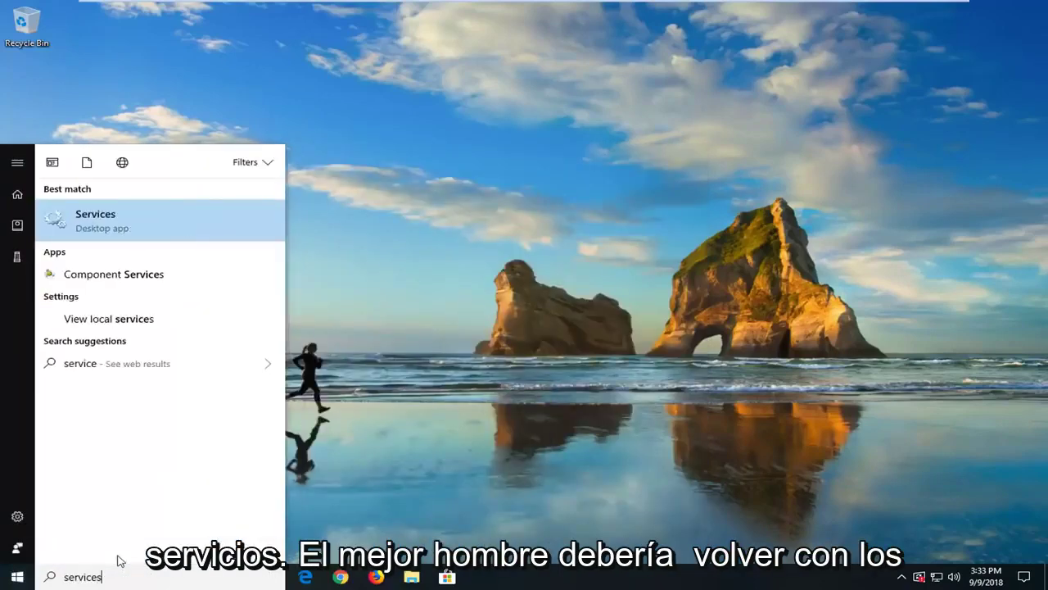
click(111, 225)
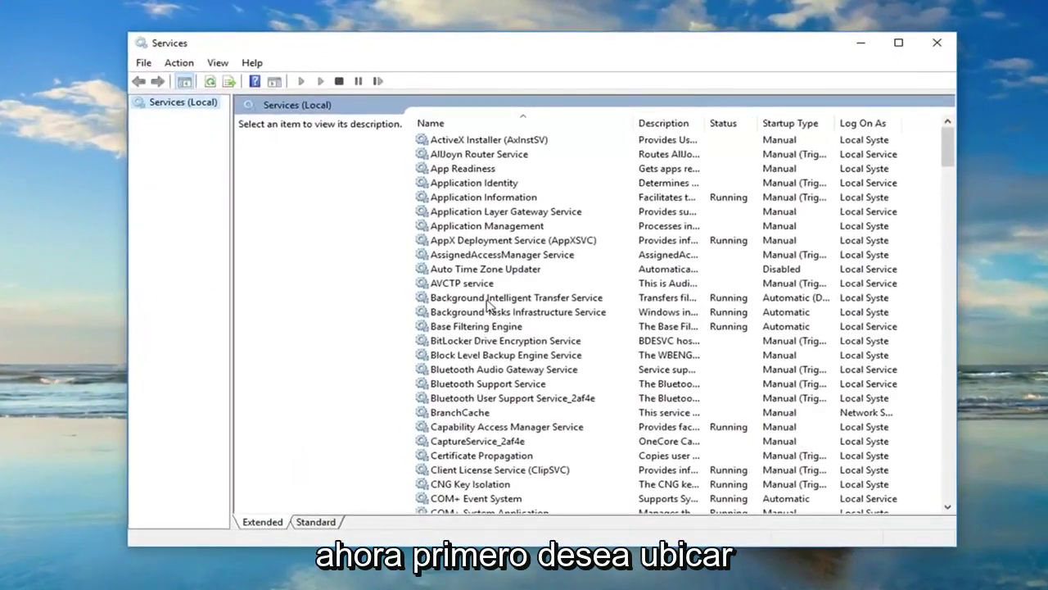
Stop the Background Intelligent Transfer Service from its properties and close the dialog
click(489, 298)
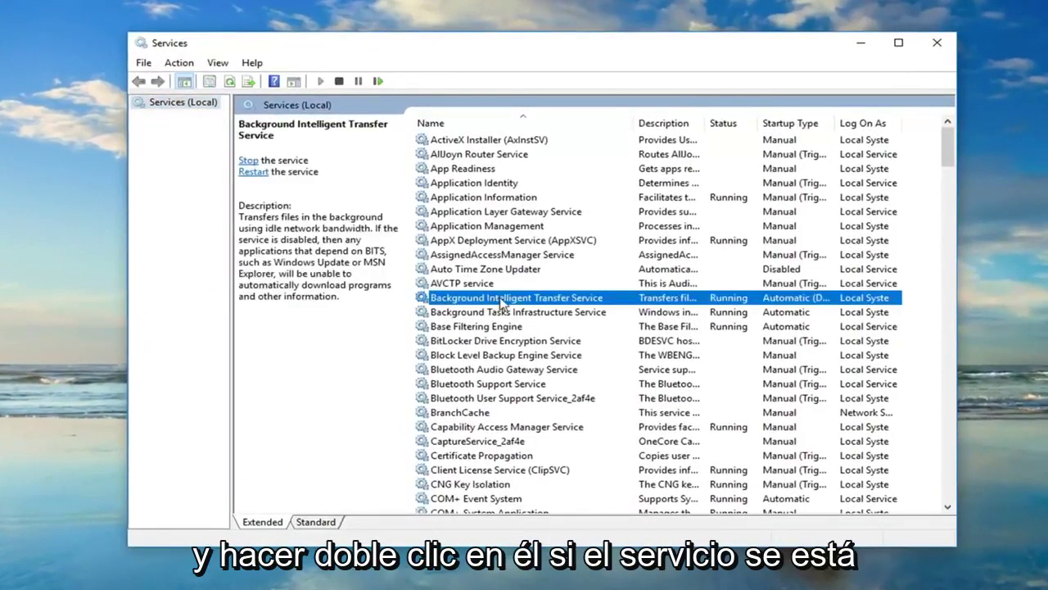
double_click(502, 300)
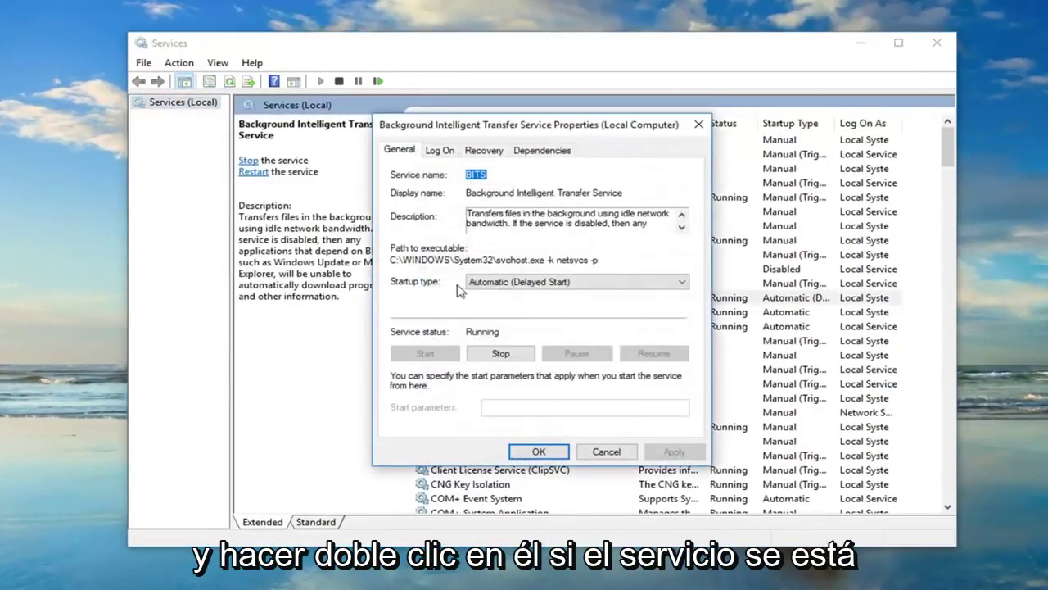
click(501, 353)
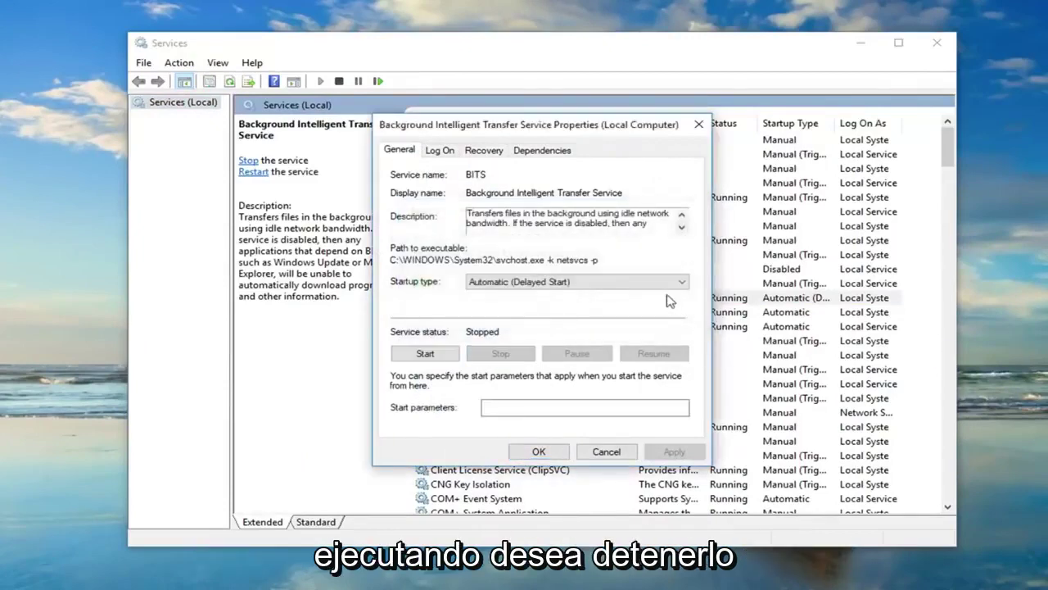
click(607, 452)
Reopen the Background Intelligent Transfer Service properties to check the service status, and close them without changes
scroll(603, 416, down, 7)
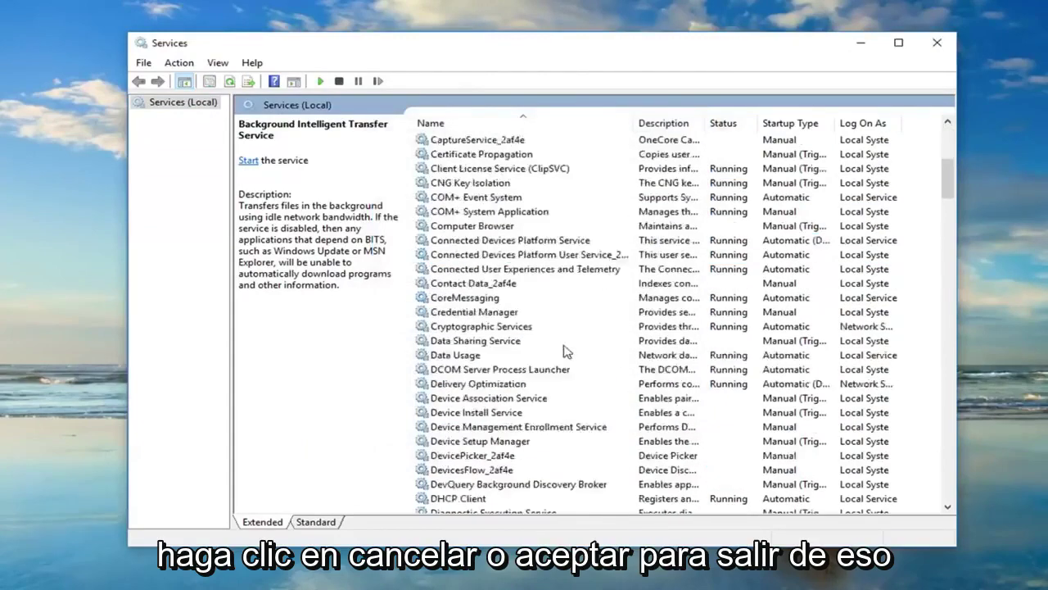
scroll(631, 351, up, 4)
double_click(520, 172)
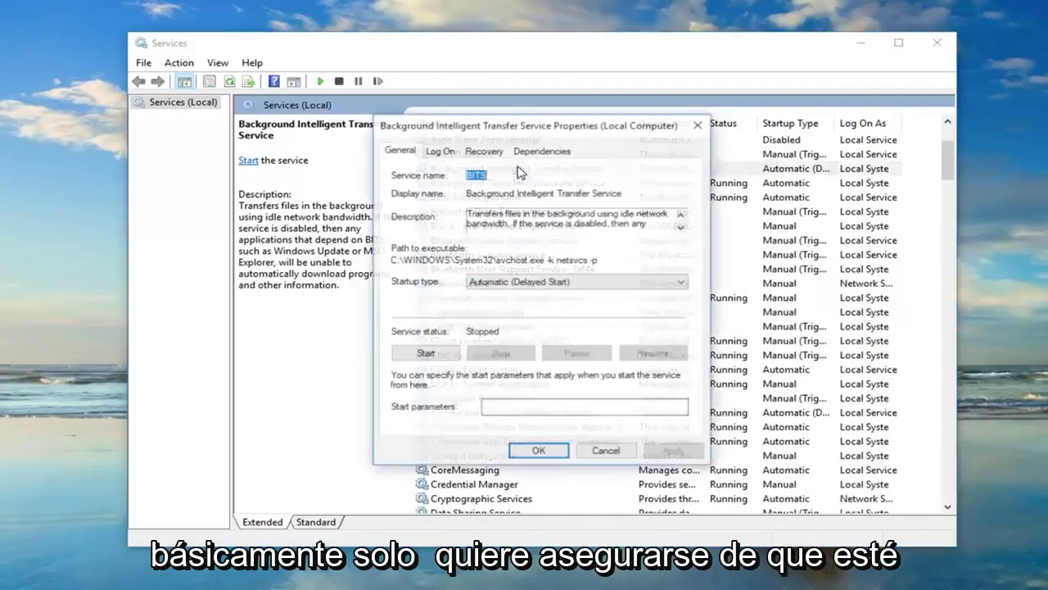
click(606, 451)
Open the properties of the Windows Update service and stop the service
scroll(594, 400, down, 20)
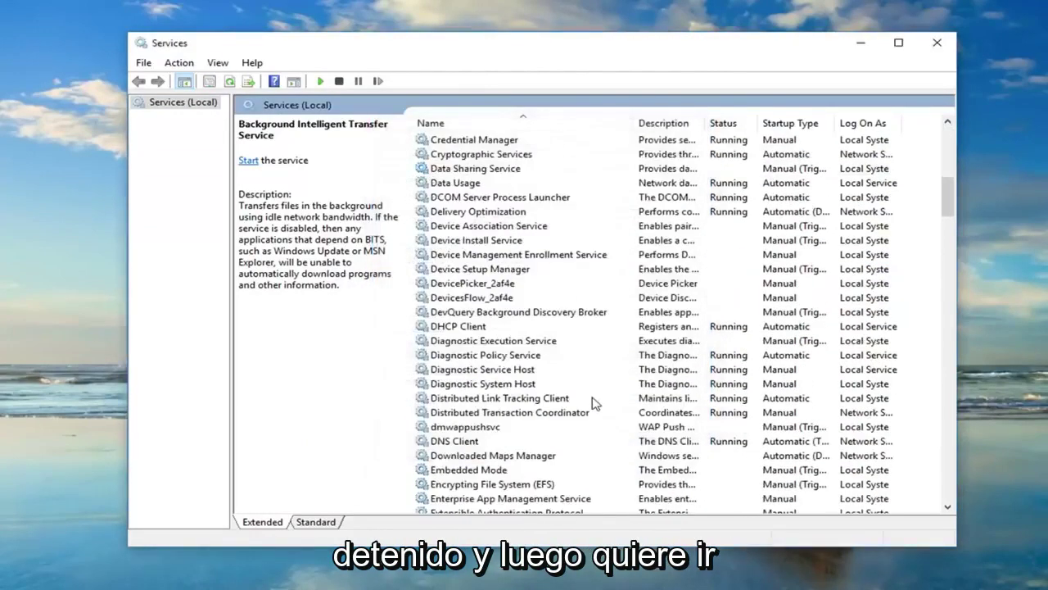
scroll(594, 399, down, 20)
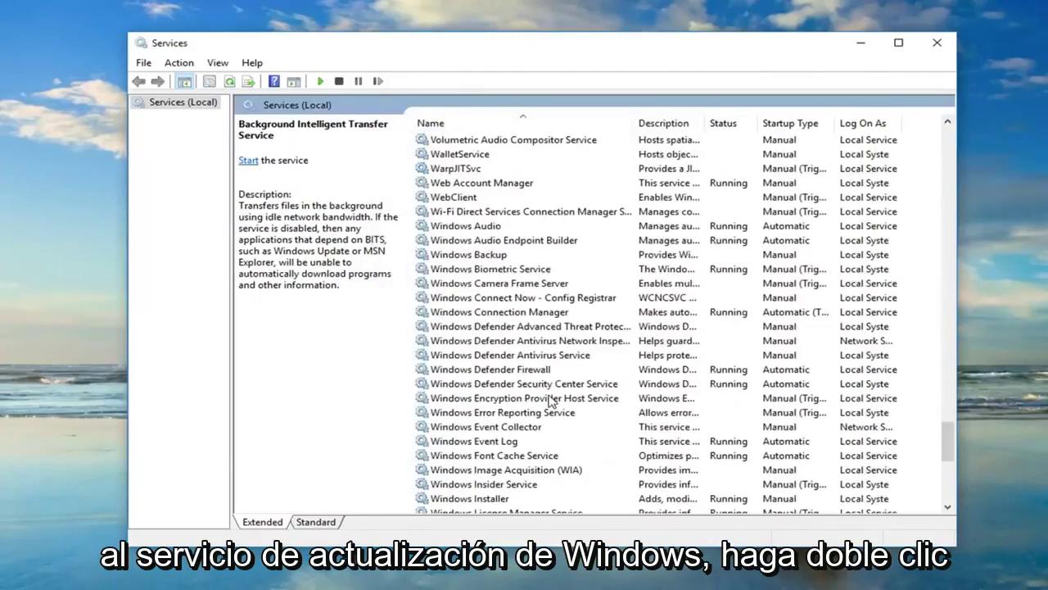
scroll(548, 401, down, 6)
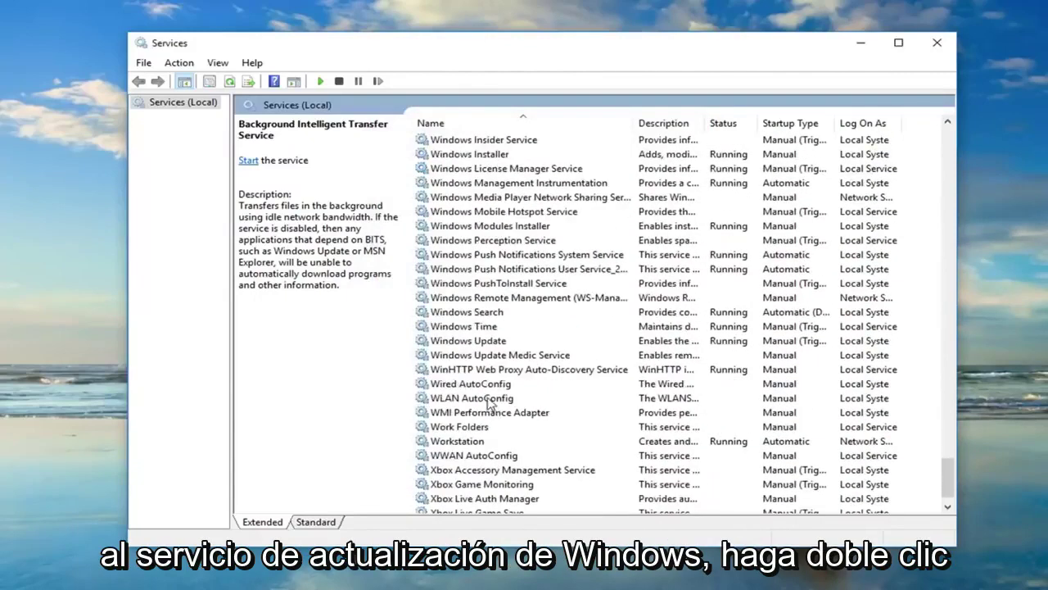
double_click(463, 341)
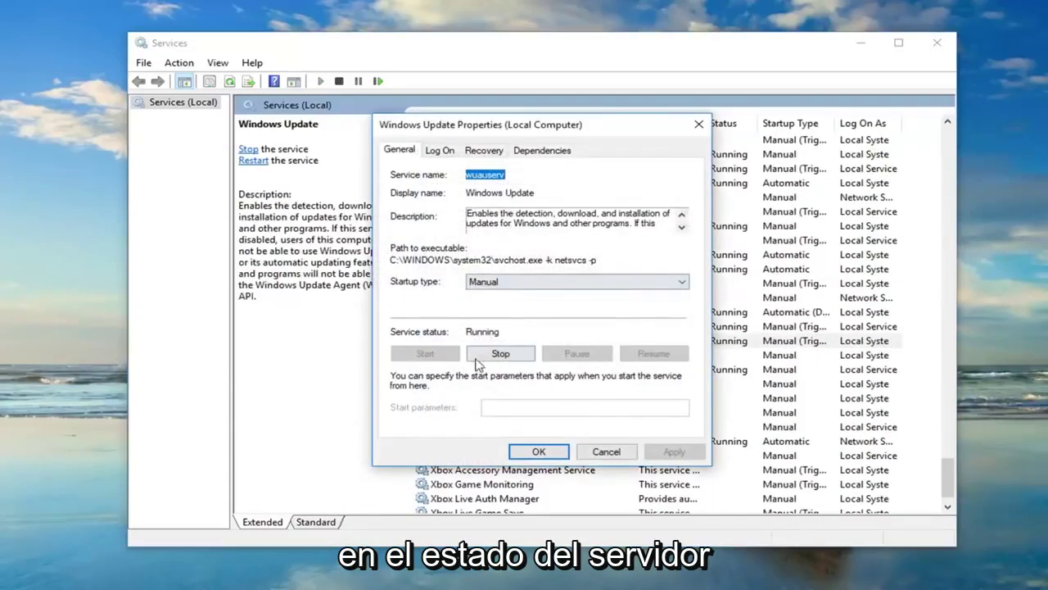
click(498, 353)
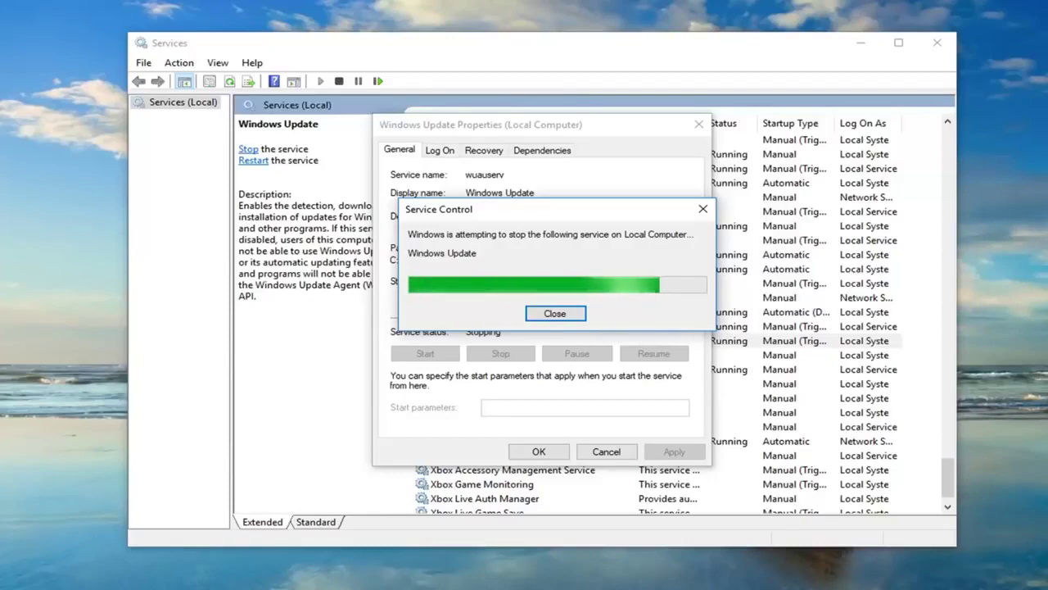
Start the Windows Update service again and choose Automatic as its startup type
click(425, 353)
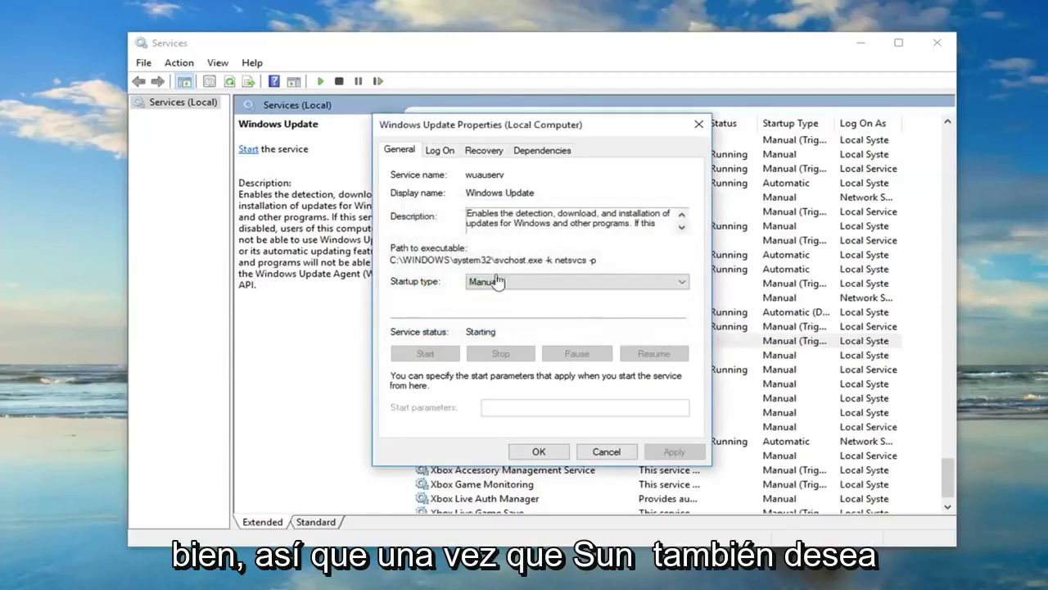
click(501, 282)
click(488, 303)
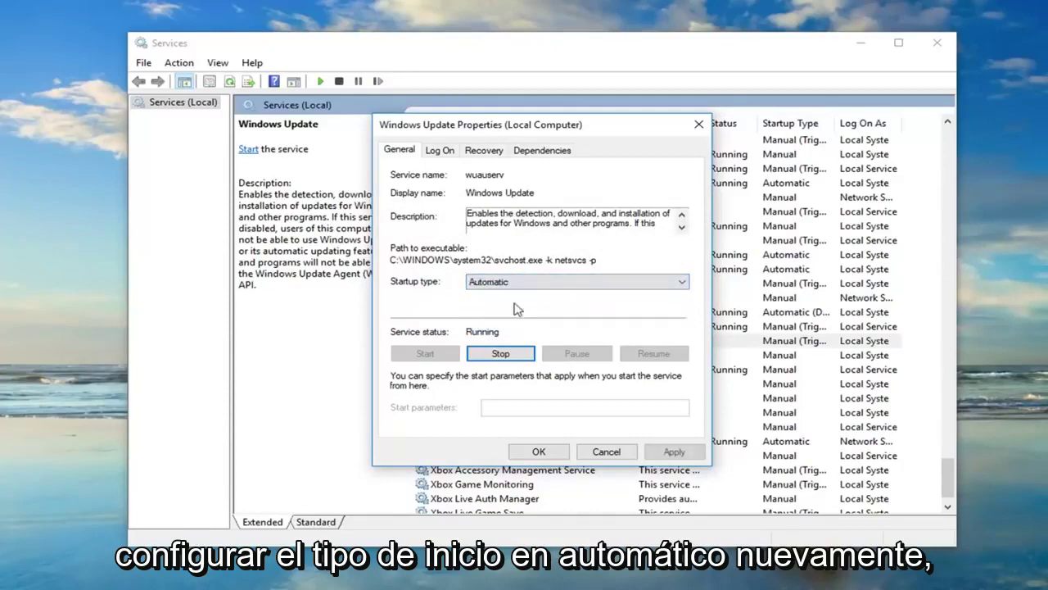
Stop the Windows Update service once more, apply its property changes, and close Services
click(499, 354)
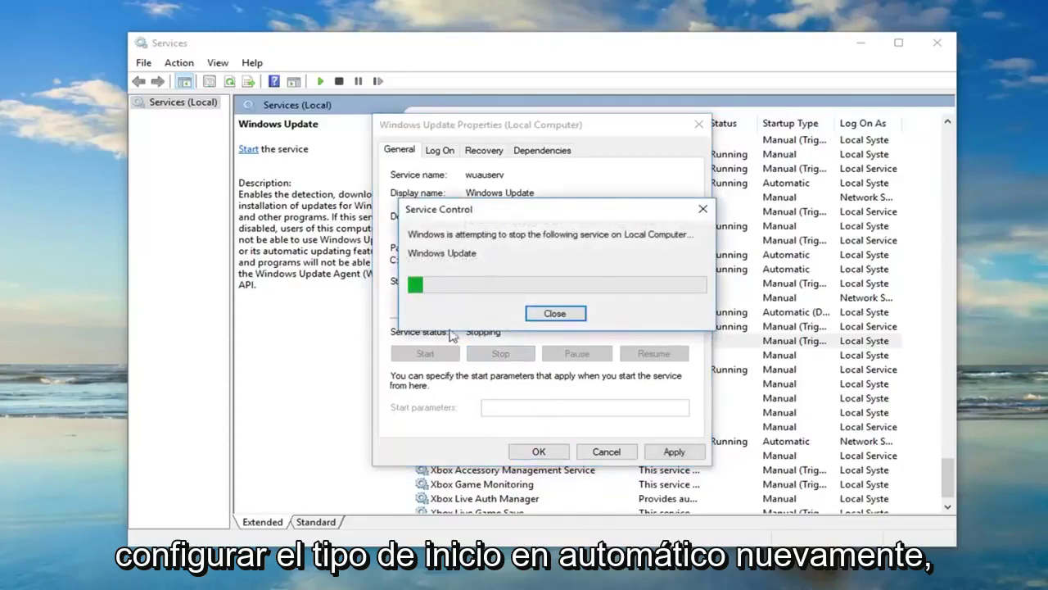
click(674, 452)
click(538, 451)
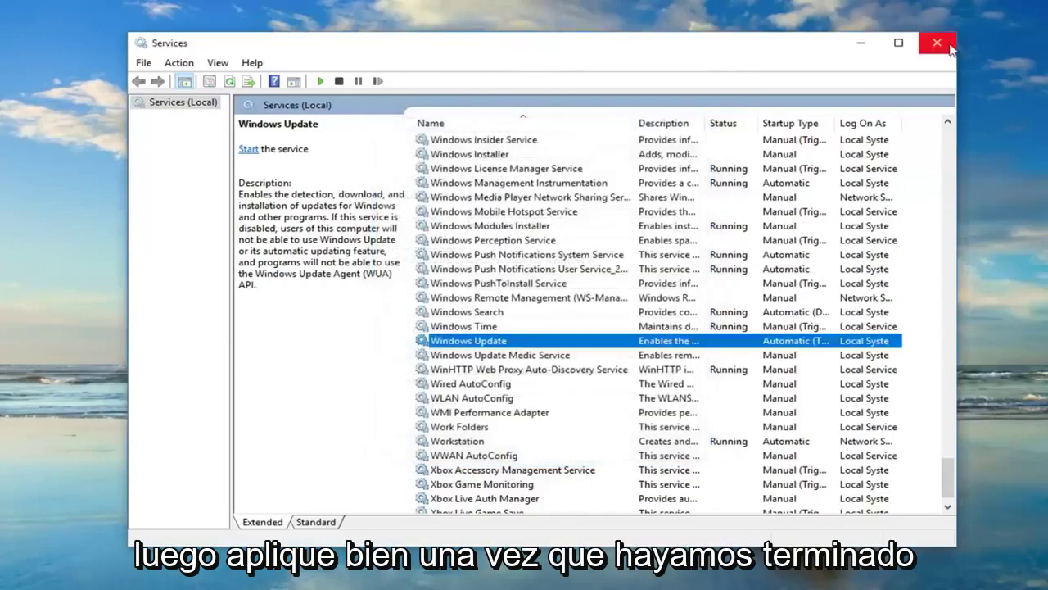
click(938, 44)
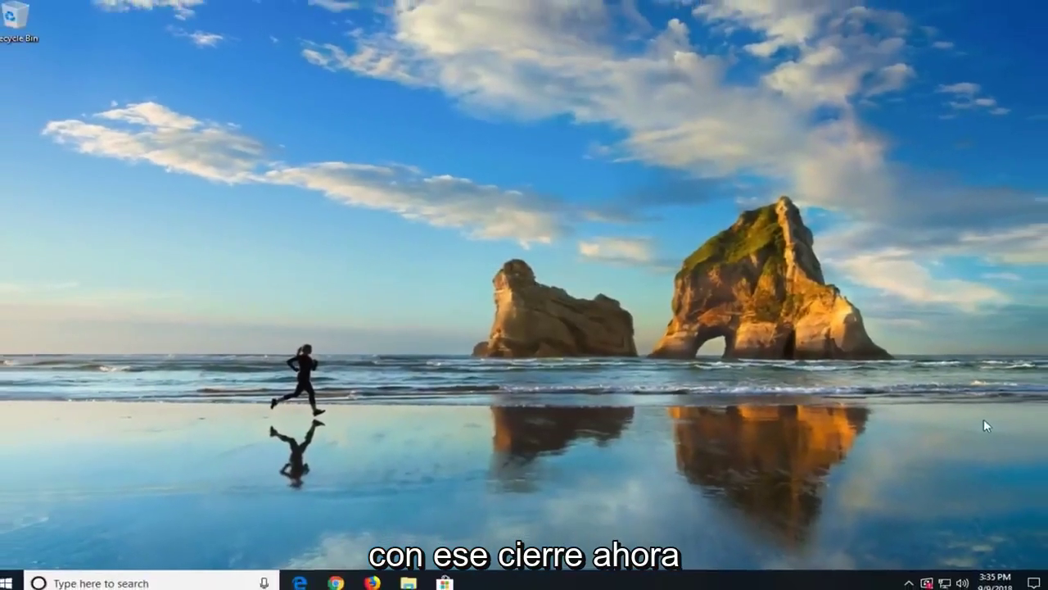
Search Windows for "file explorer", open File Explorer, and go to This PC
click(16, 579)
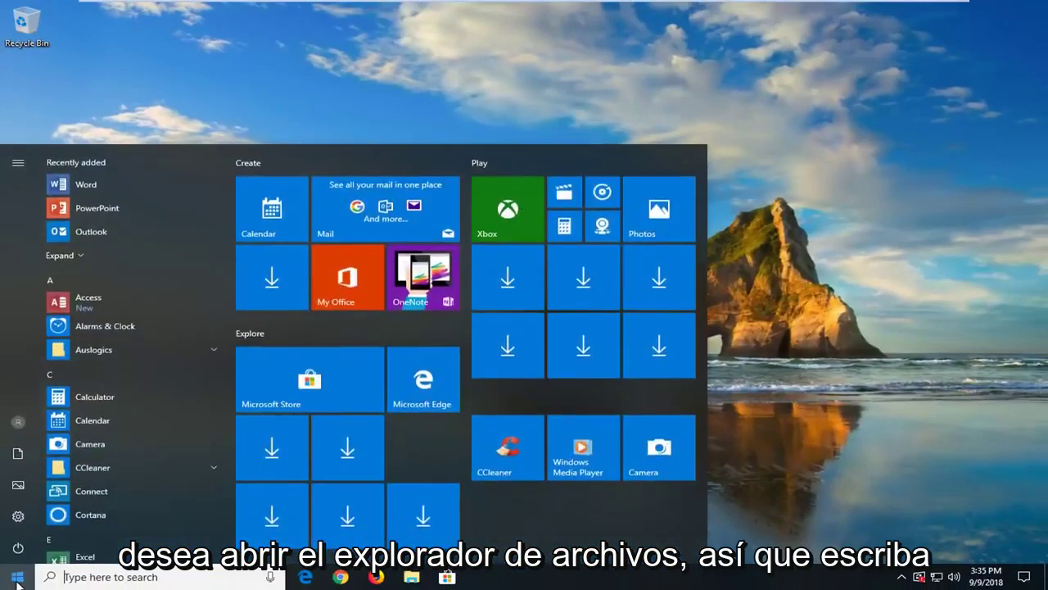
text(file explorer)
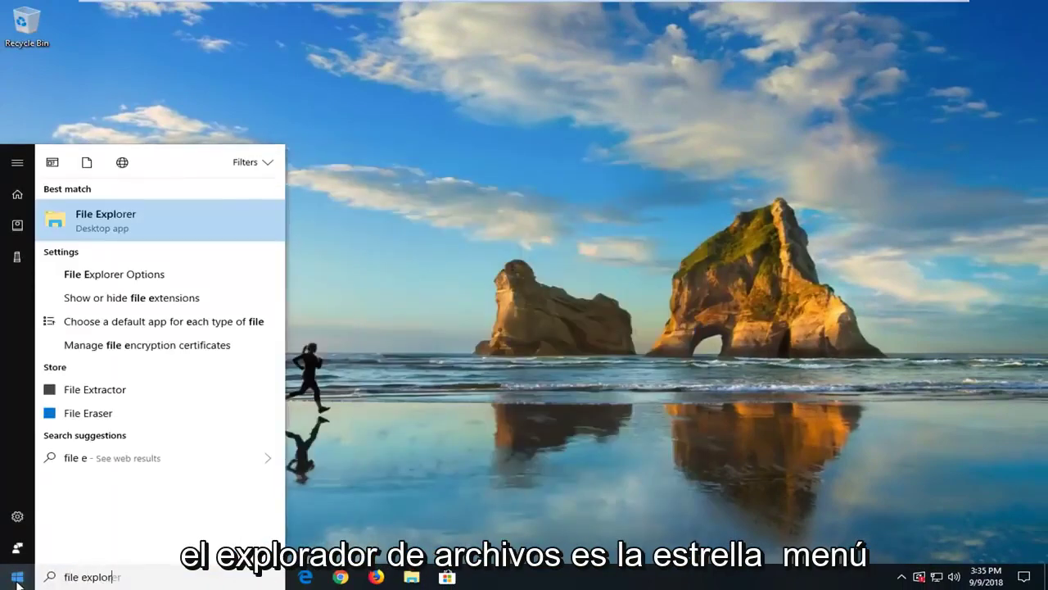
click(117, 224)
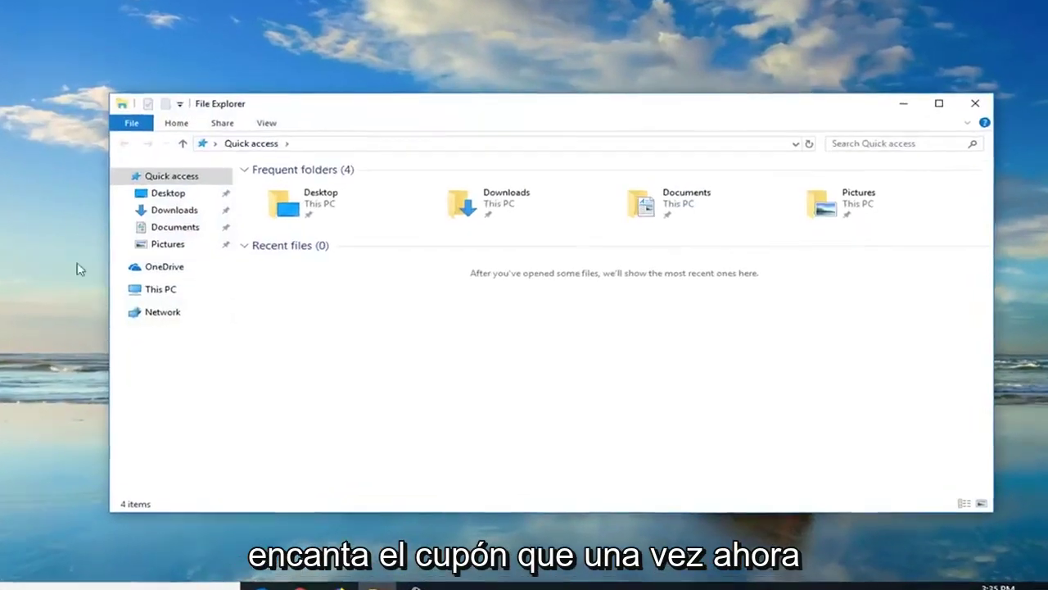
click(164, 291)
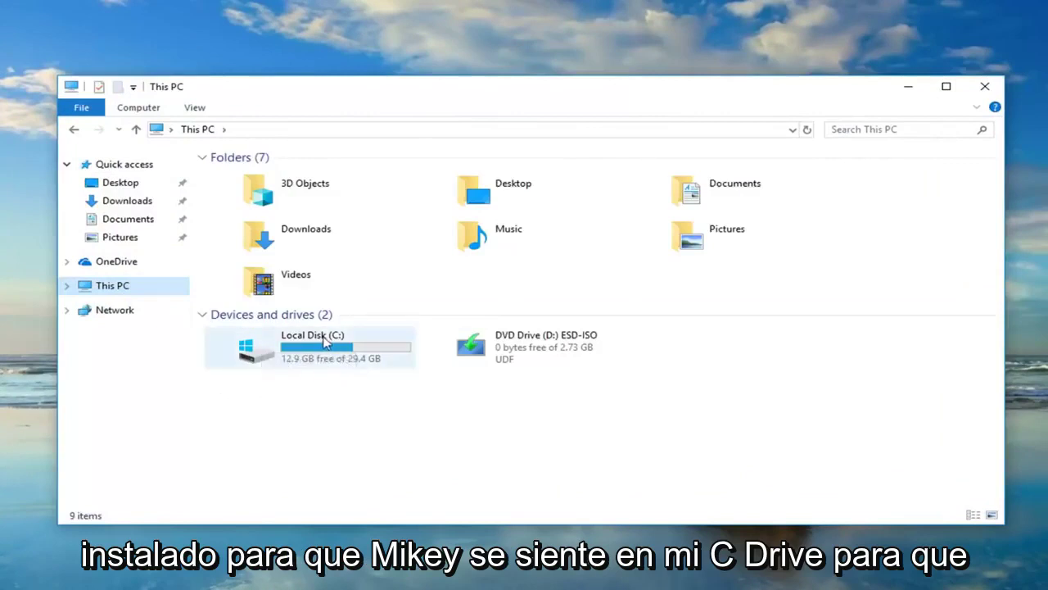
Browse Local Disk (C:) to the Download folder inside Windows\SoftwareDistribution
double_click(348, 353)
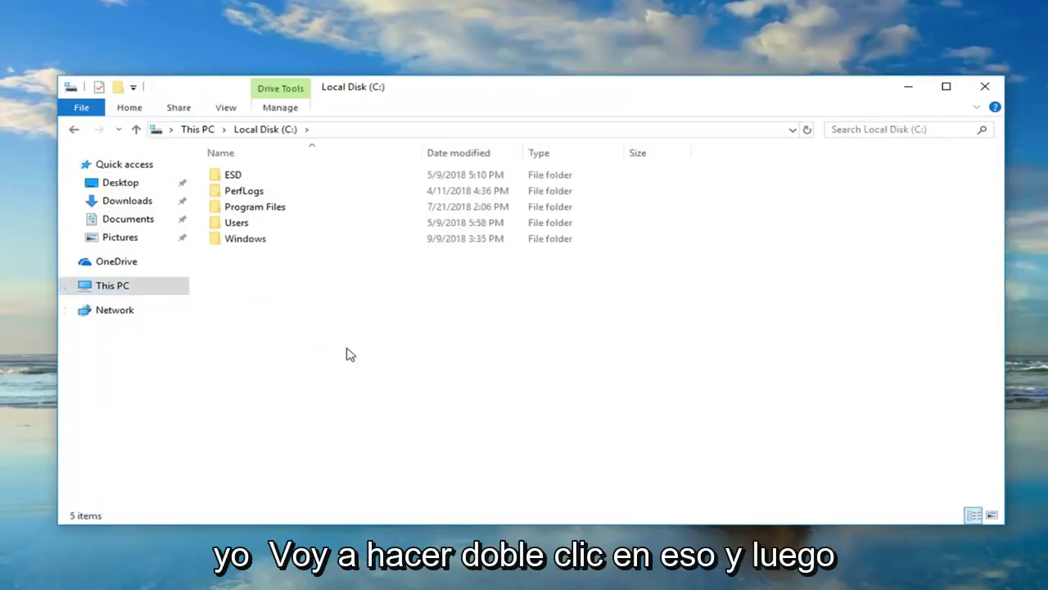
double_click(243, 241)
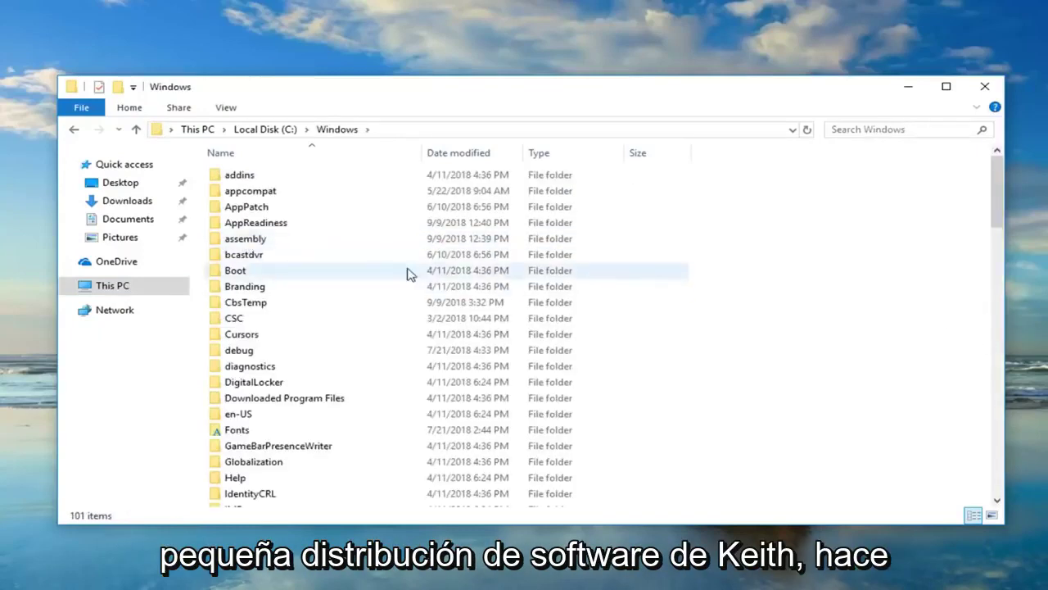
scroll(321, 393, down, 10)
scroll(318, 395, down, 4)
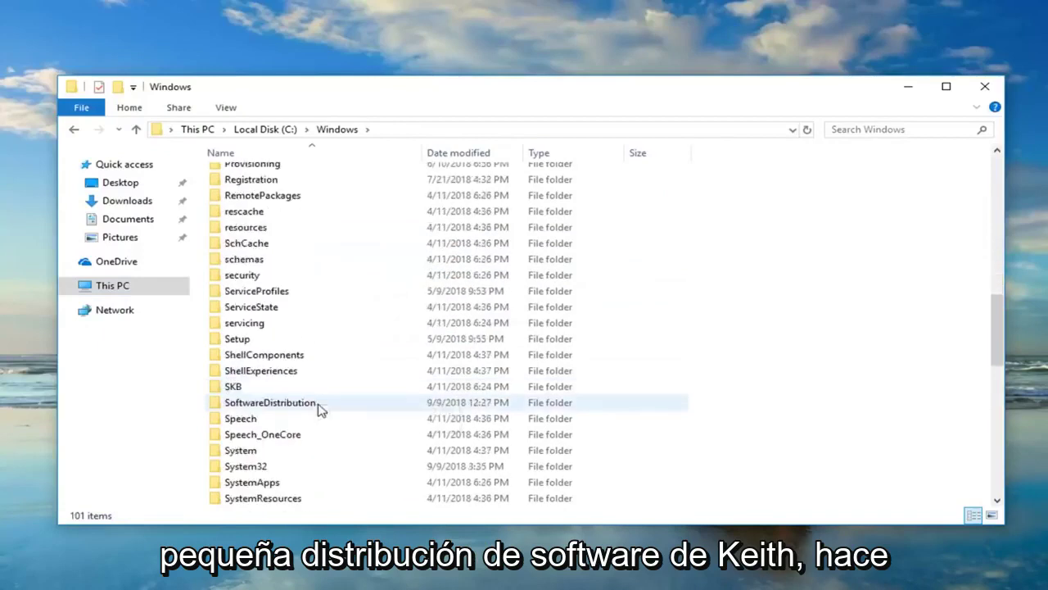
double_click(269, 402)
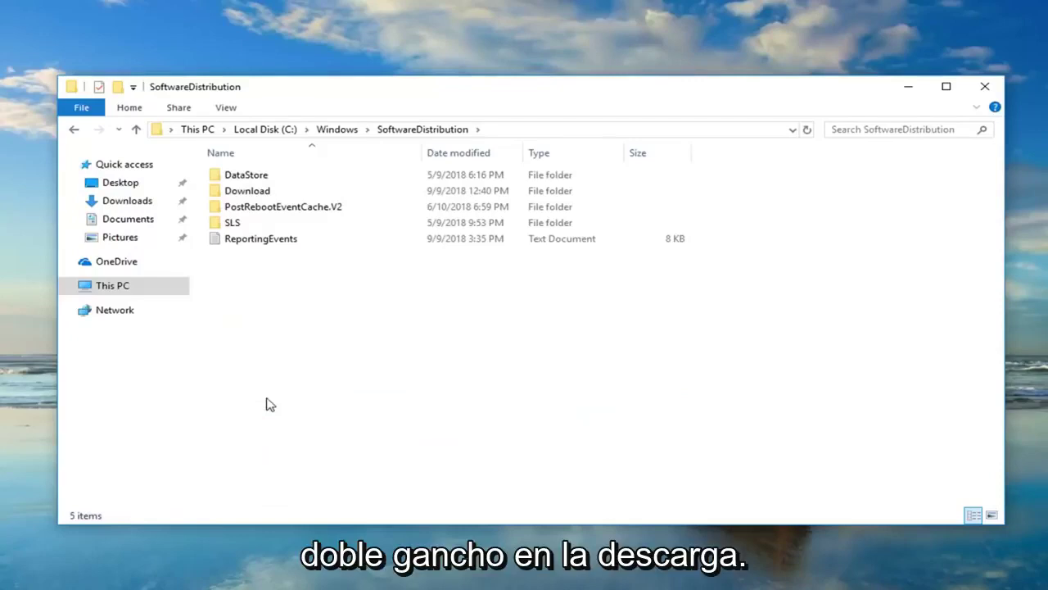
double_click(253, 191)
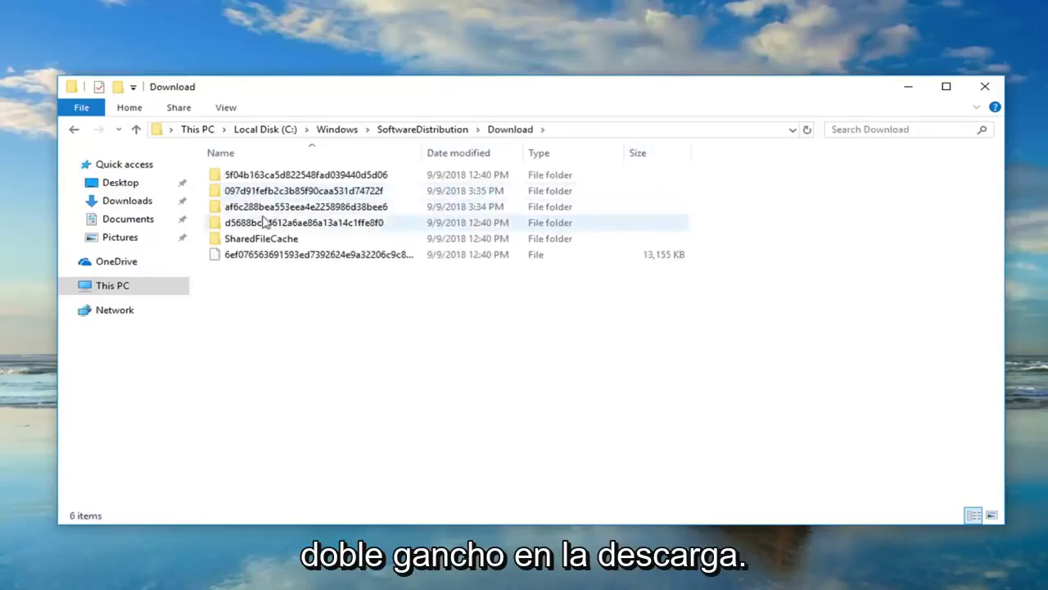
Delete all files and folders in the SoftwareDistribution Download folder and close File Explorer
drag(348, 398, 294, 153)
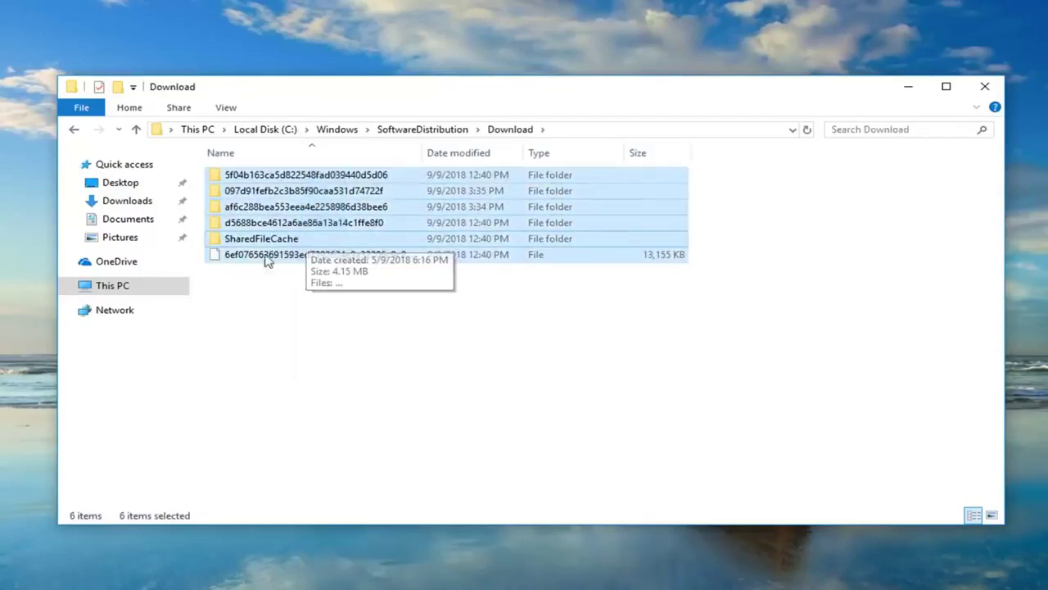
right_click(302, 198)
click(342, 337)
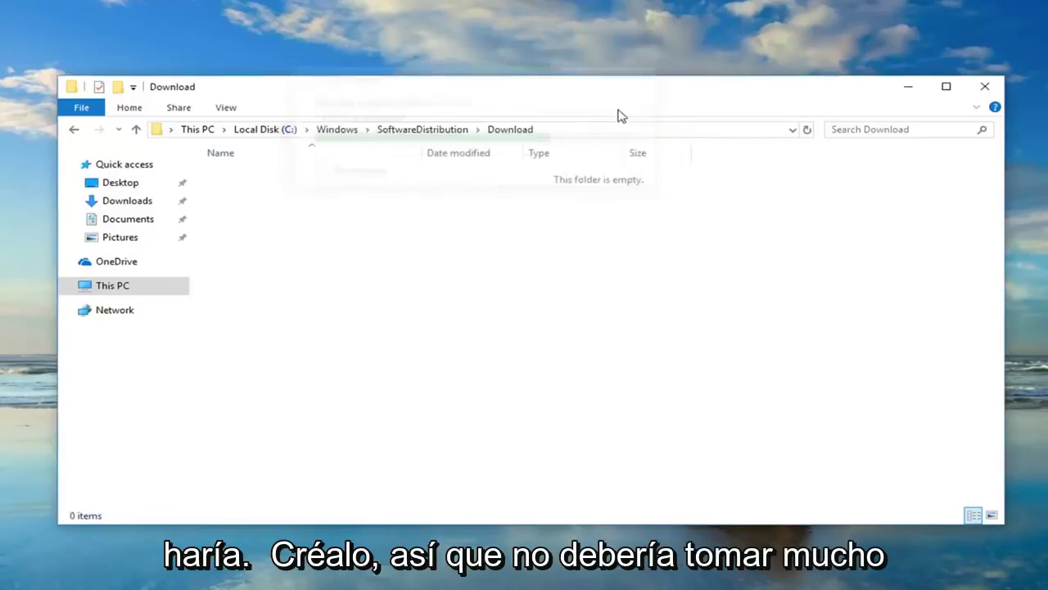
click(986, 86)
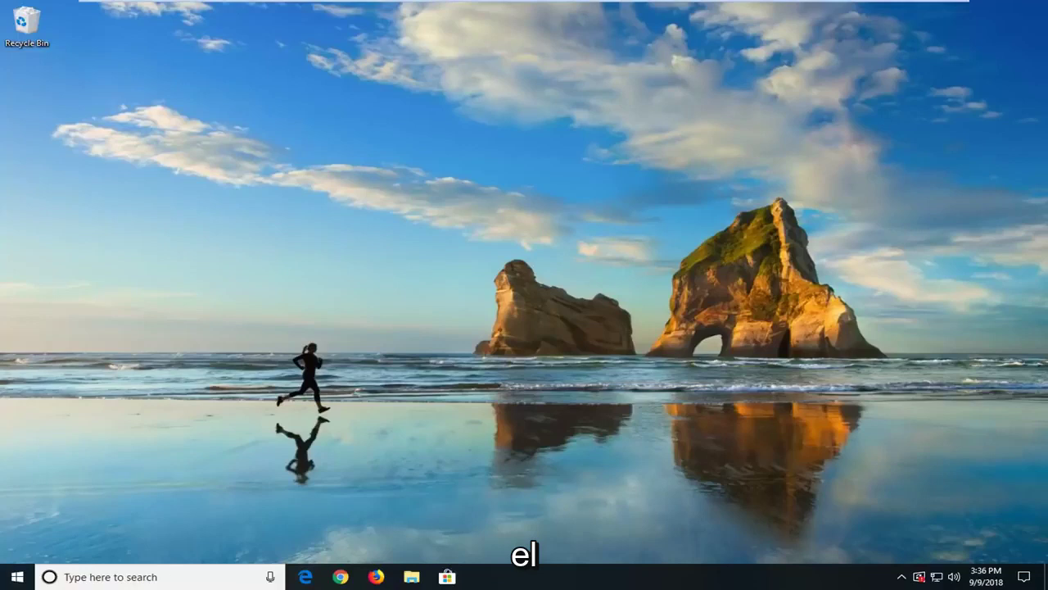
Search Windows for "cmd" and open Command Prompt as administrator, allowing it to make changes to the device
click(16, 576)
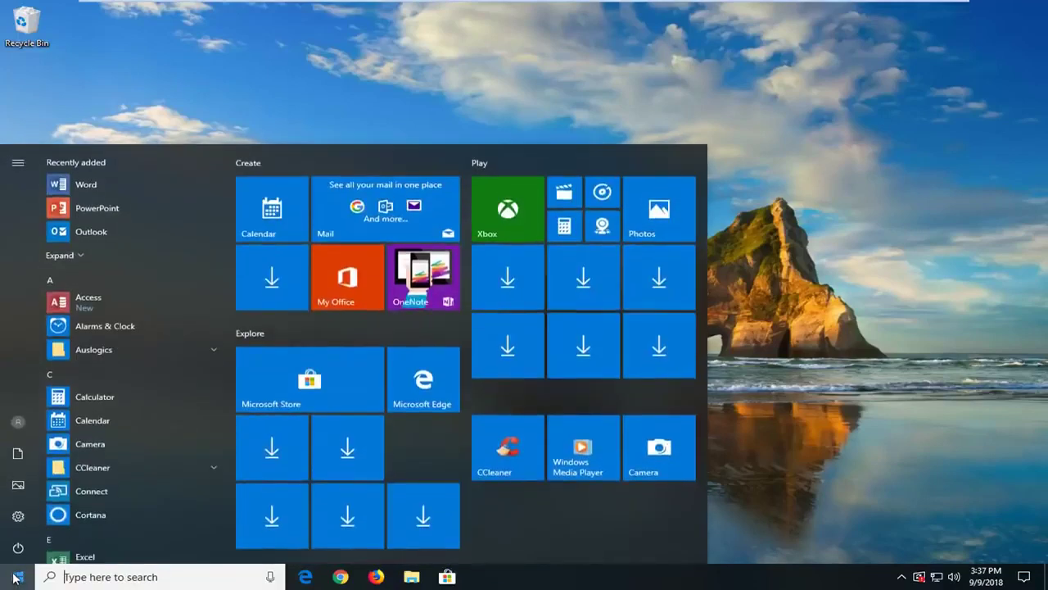
text(cmd)
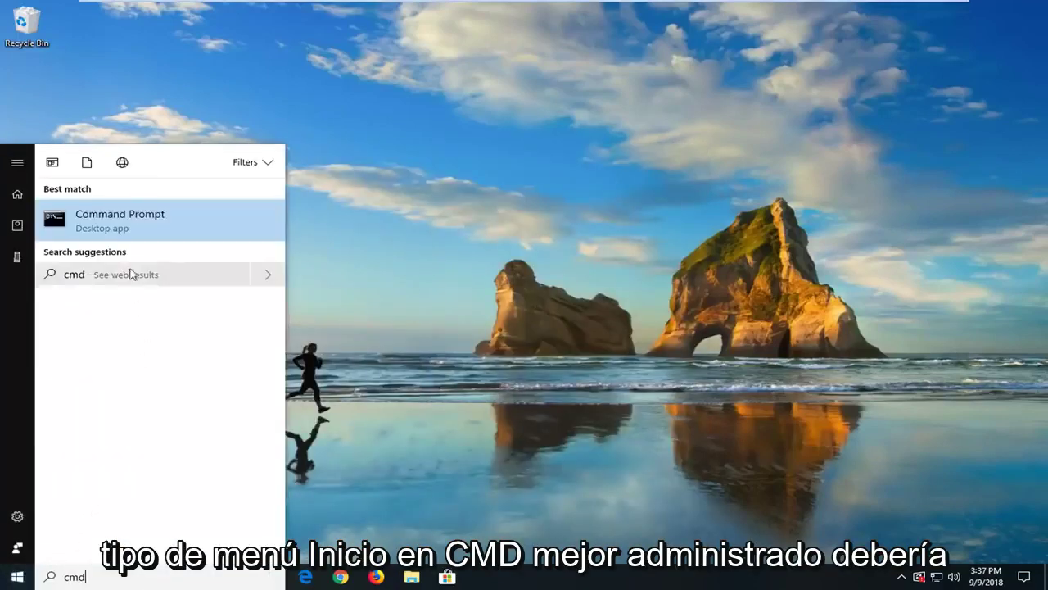
right_click(127, 225)
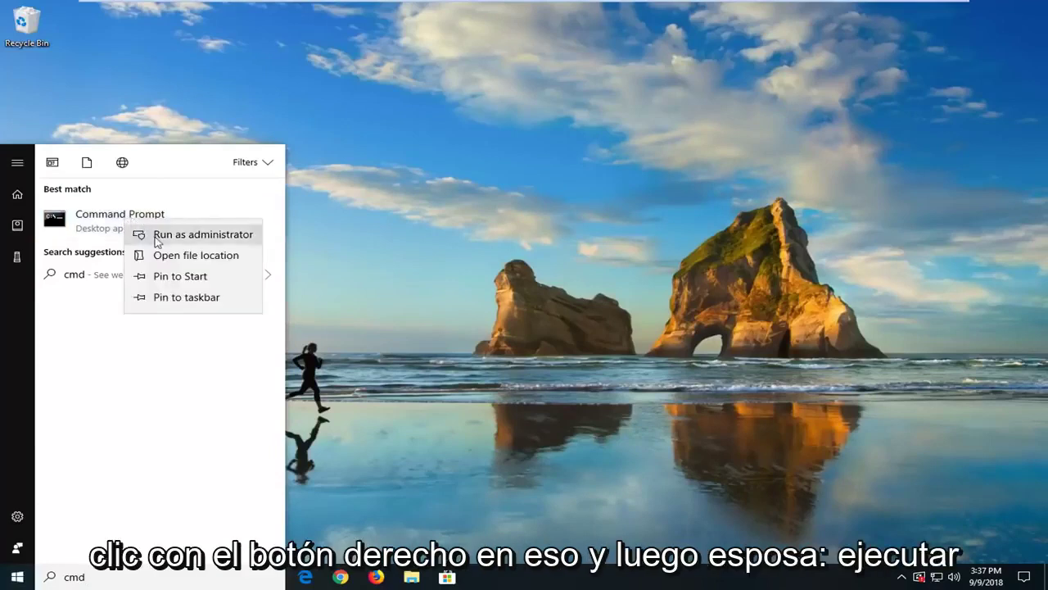
click(158, 236)
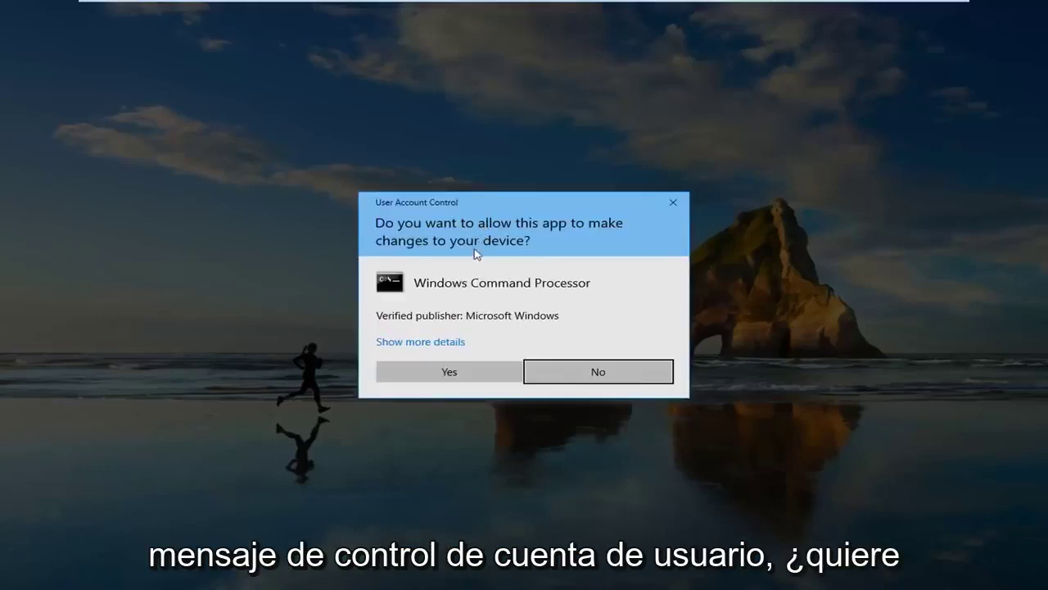
click(452, 371)
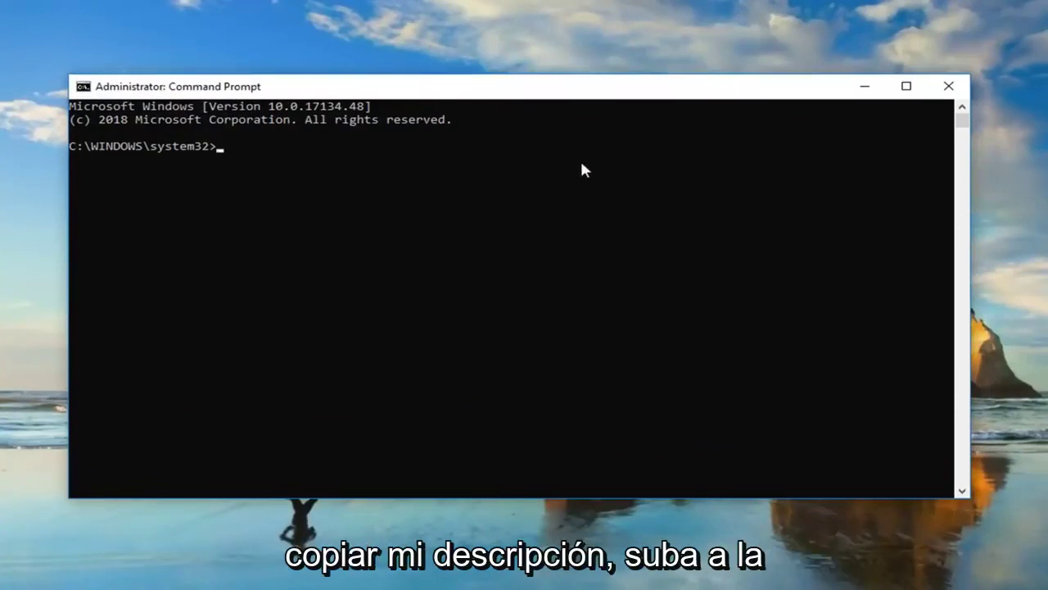
Paste and run DISM.exe /Online /Cleanup-image /Restorehealth in the elevated Command Prompt, and shift its window slightly
right_click(450, 85)
mouse_move(492, 209)
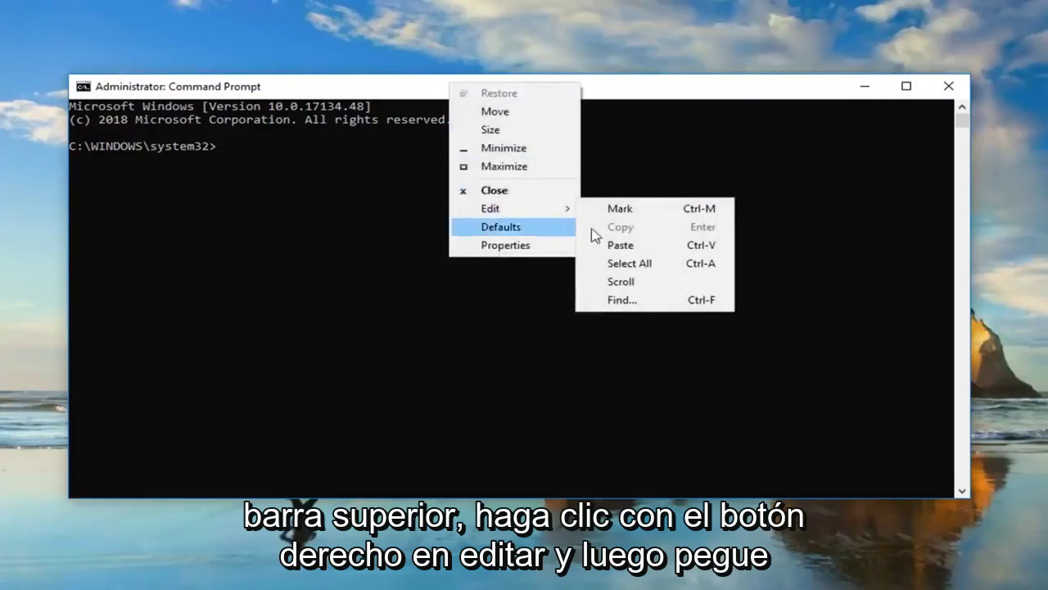
click(595, 244)
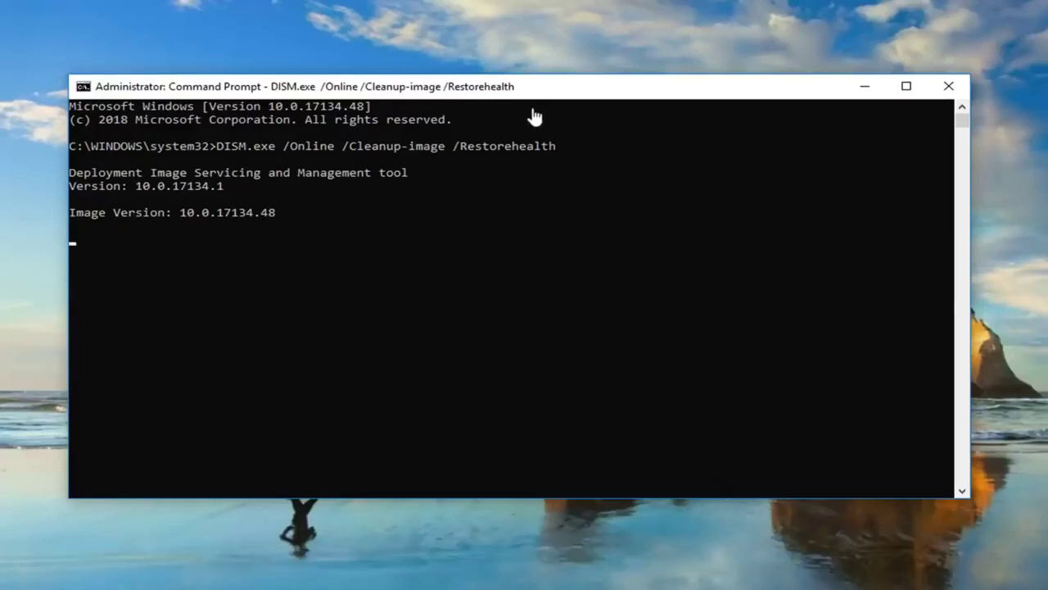
drag(525, 96, 581, 105)
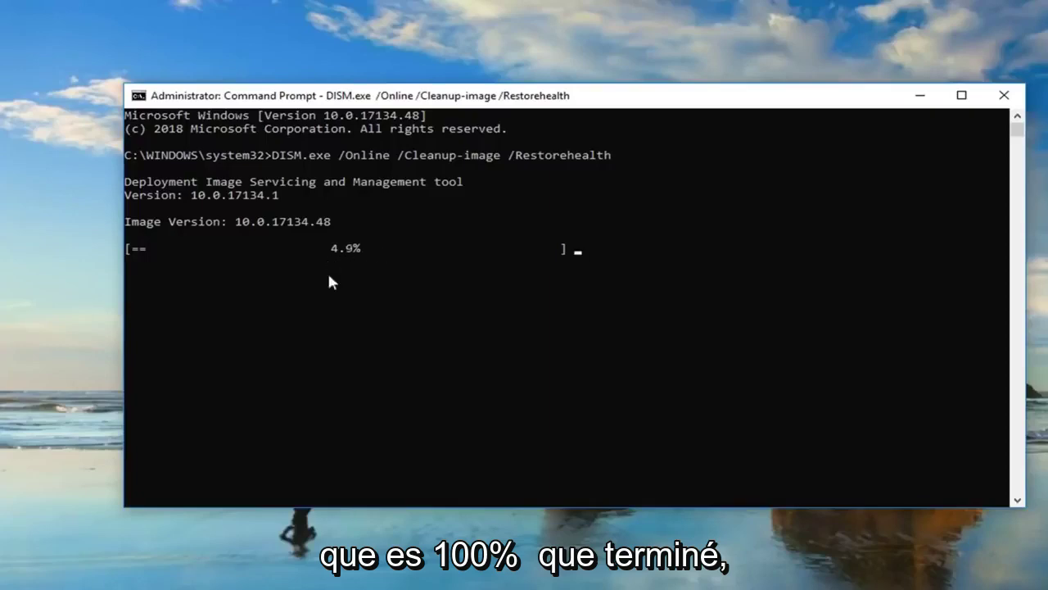
Search for "cmd" again and open a second Command Prompt as administrator, approving the User Account Control request
key(super)
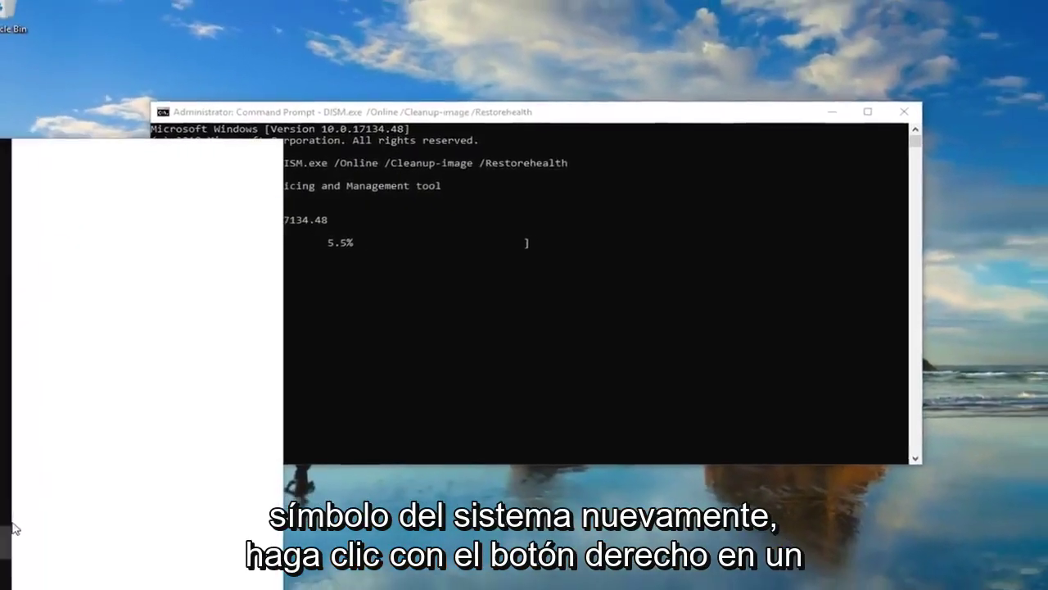
right_click(91, 229)
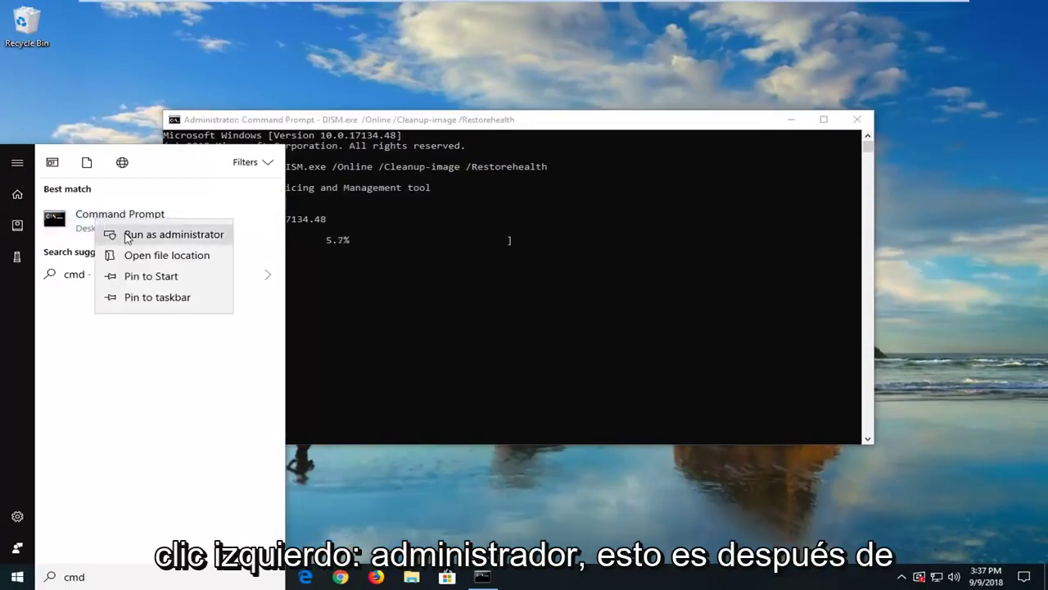
click(127, 237)
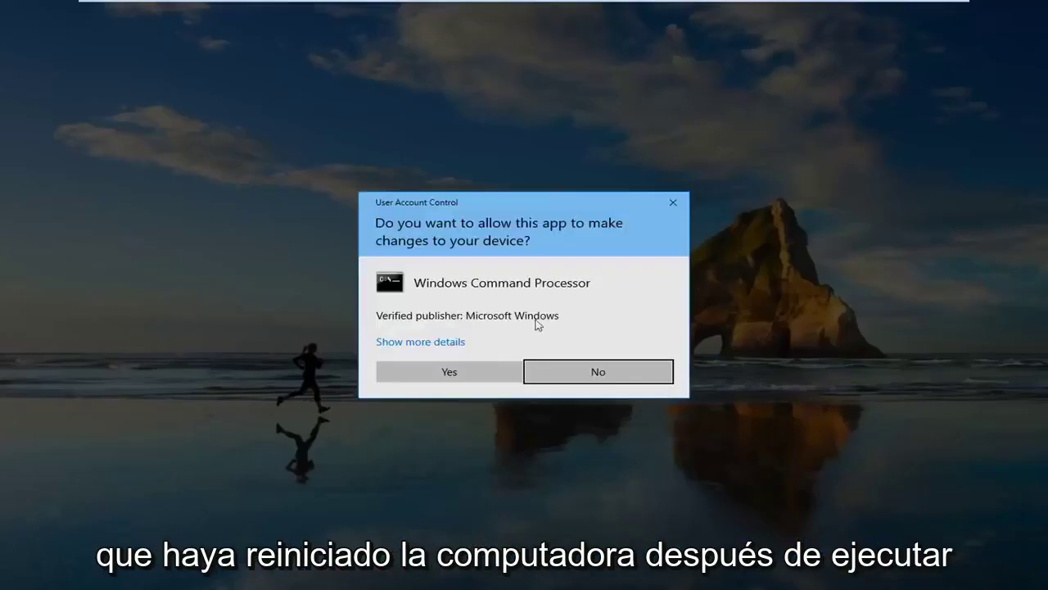
click(448, 371)
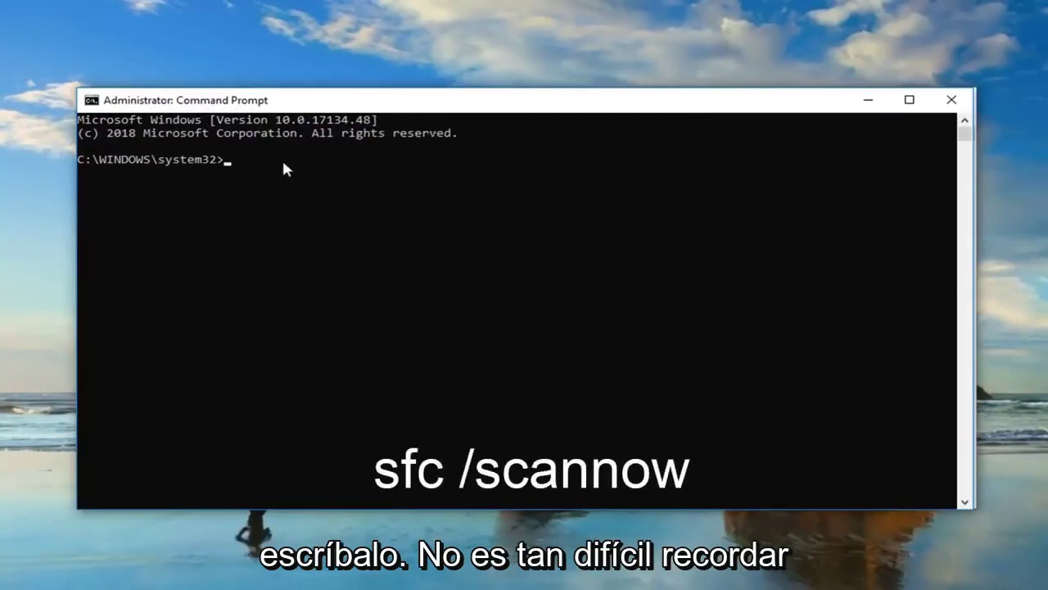
Paste and run sfc /scannow in the new elevated Command Prompt, and move its window slightly
right_click(473, 107)
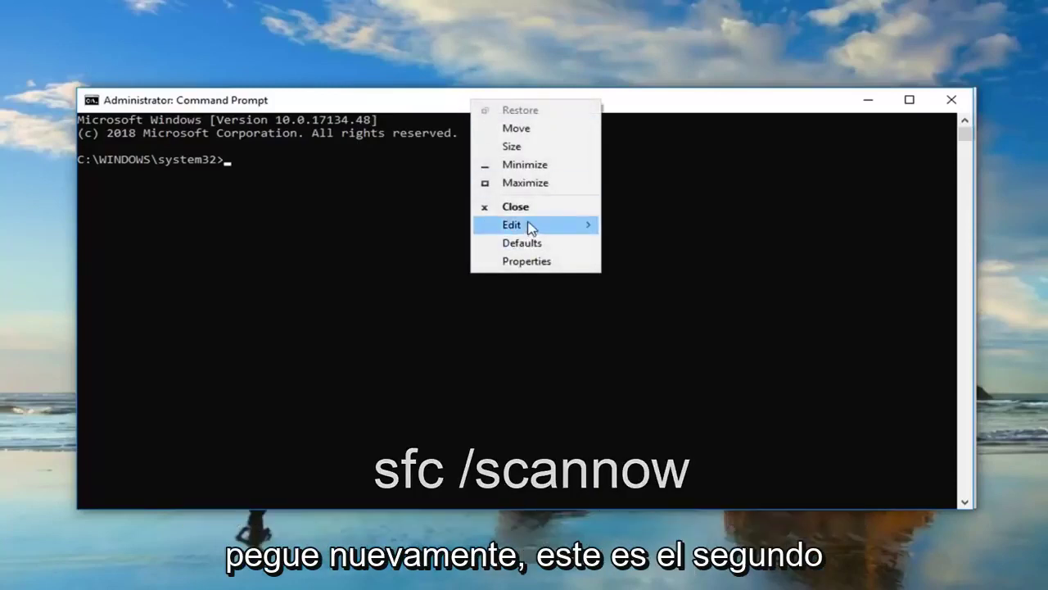
mouse_move(529, 227)
click(637, 262)
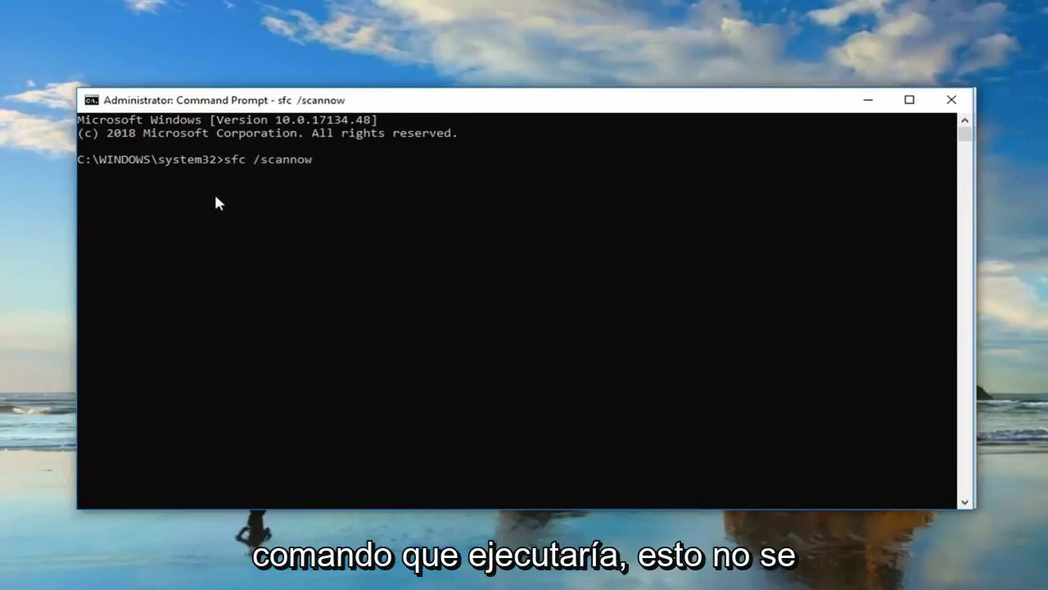
key(Return)
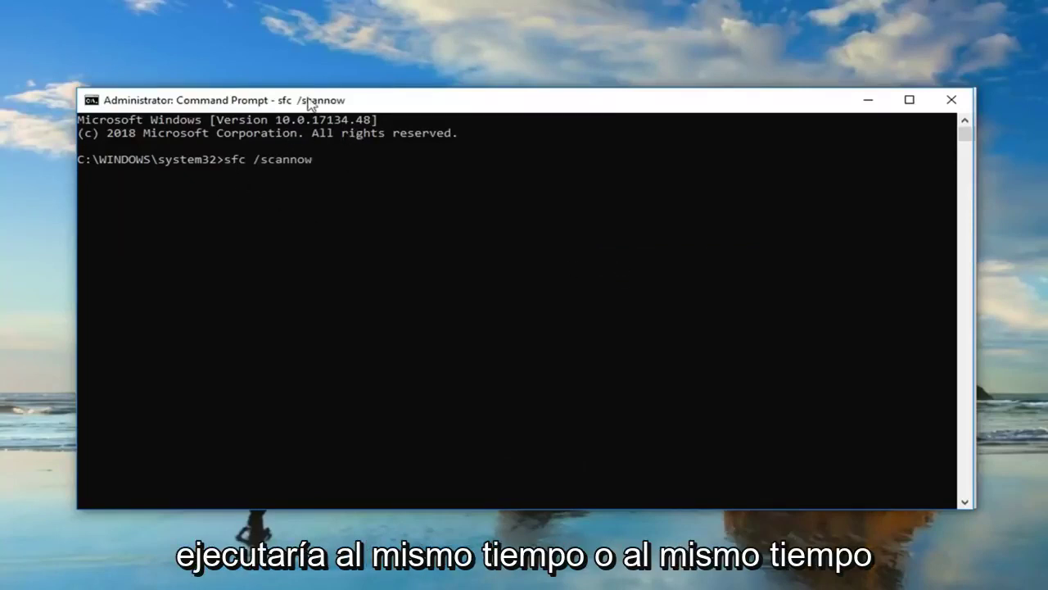
drag(310, 104, 284, 97)
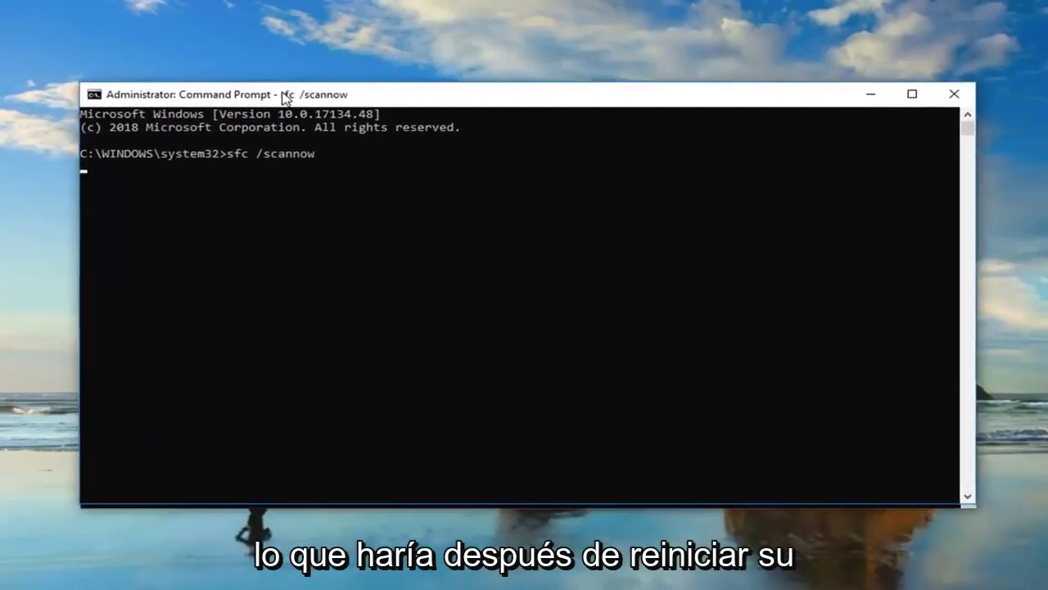